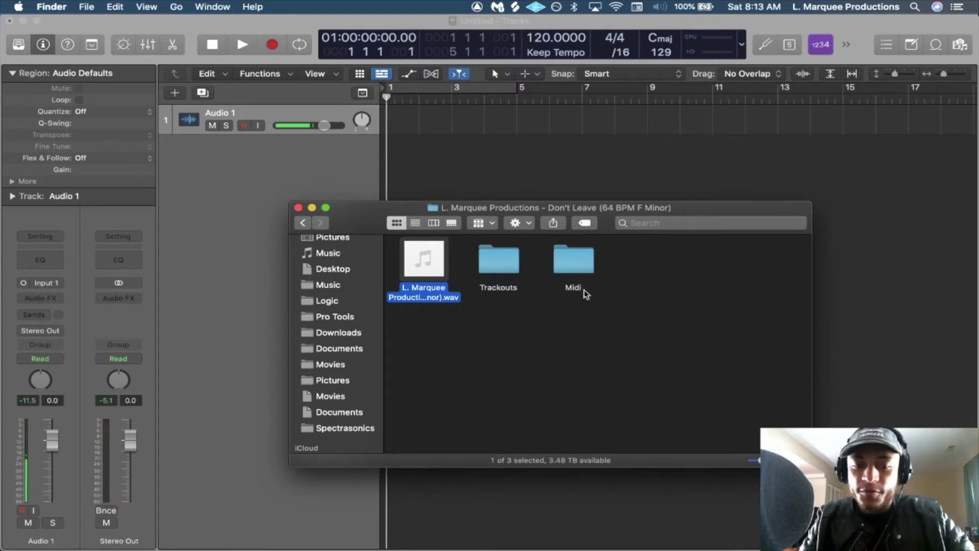
Drag the 64 BPM loop WAV from Finder onto track 1 and select its region.
mouse_move(441, 278)
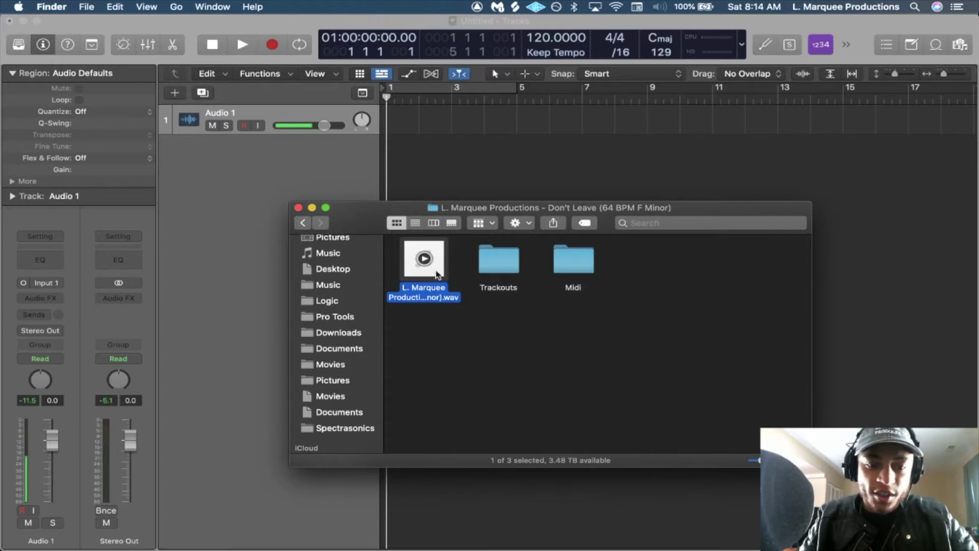
drag(437, 276, 447, 178)
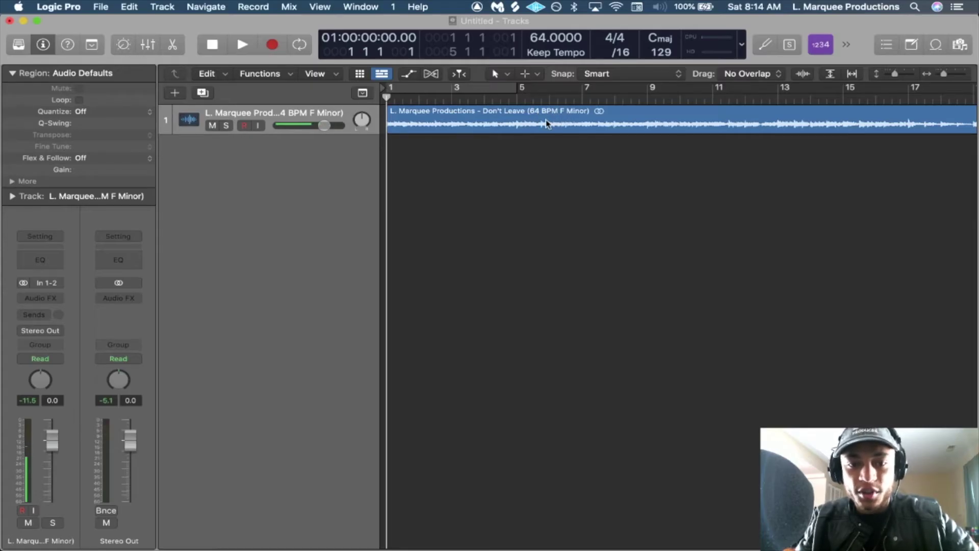
click(546, 123)
Leave the tempo at 64 BPM, turn on the metronome, and play the loop against it.
key(super+shift+a)
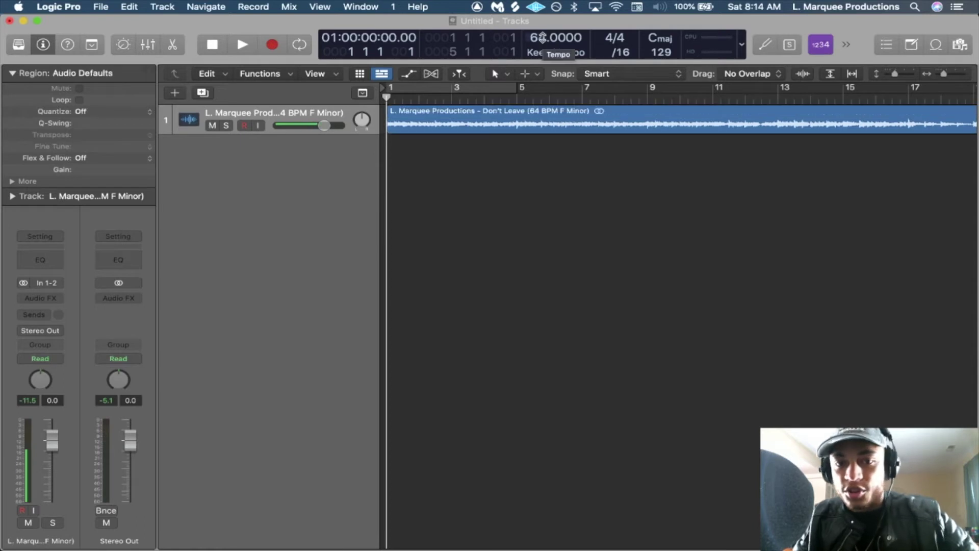
double_click(542, 38)
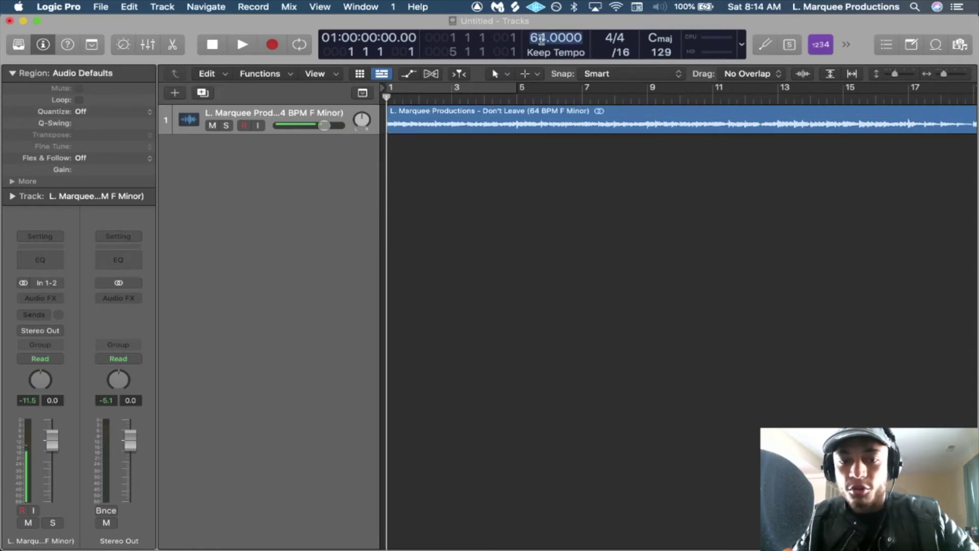
click(534, 210)
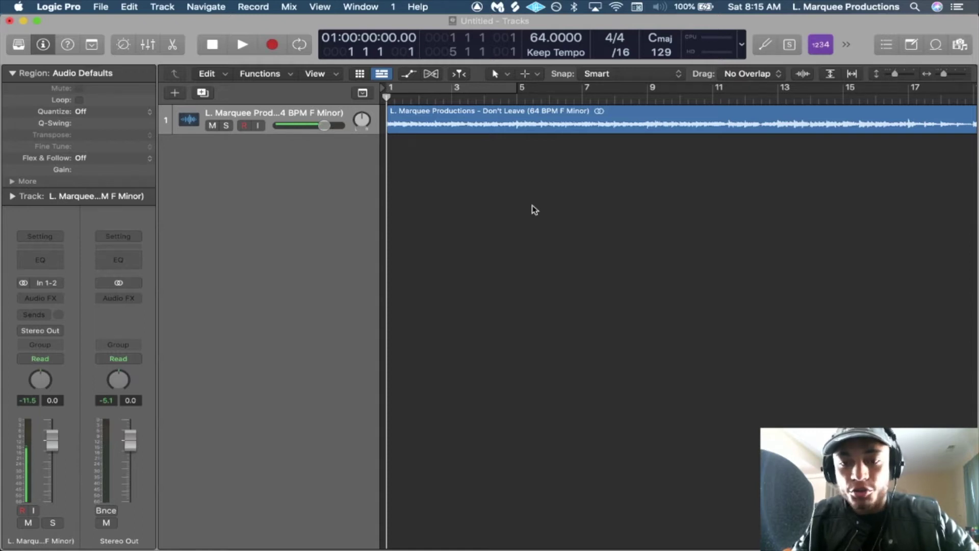
key(k)
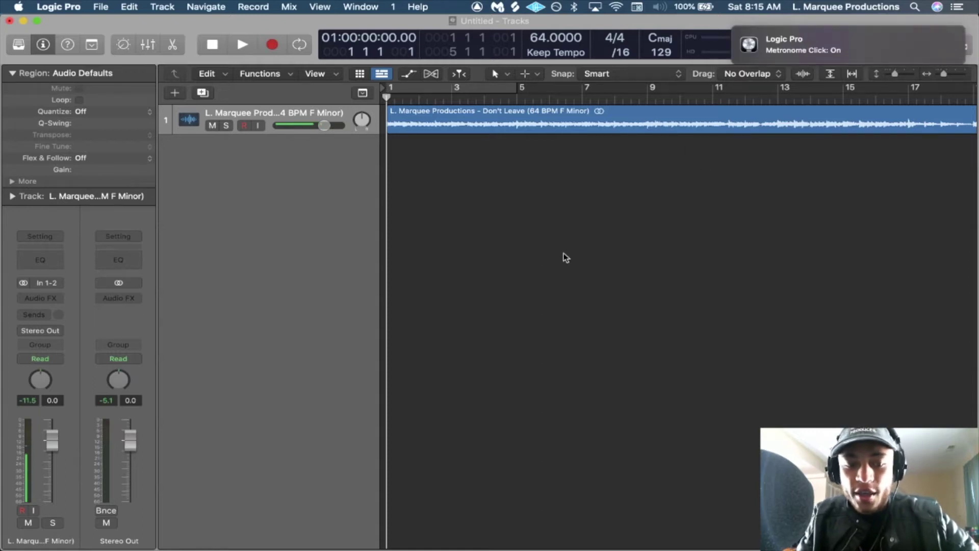
key(space)
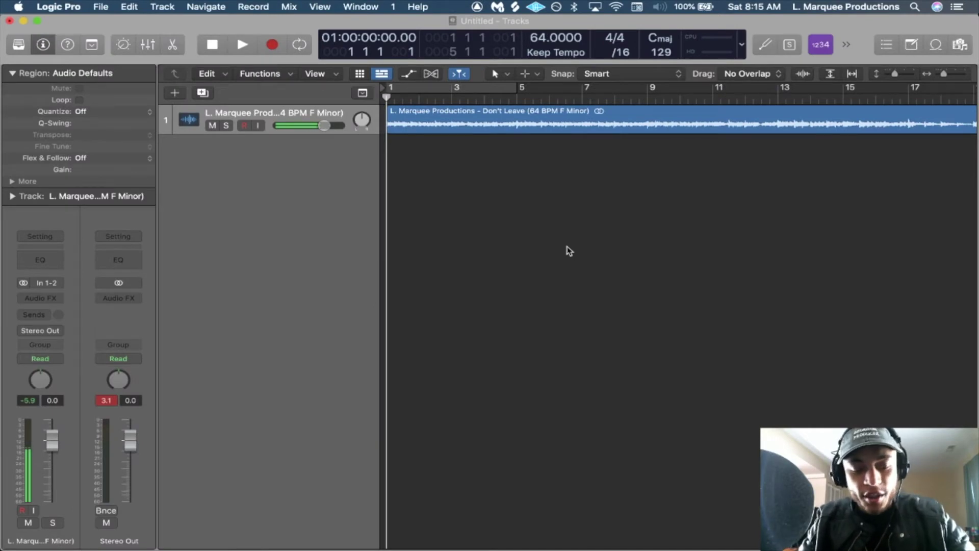
Show the Flex controls and set track 1 to Flex Time - Polyphonic.
key(super+f)
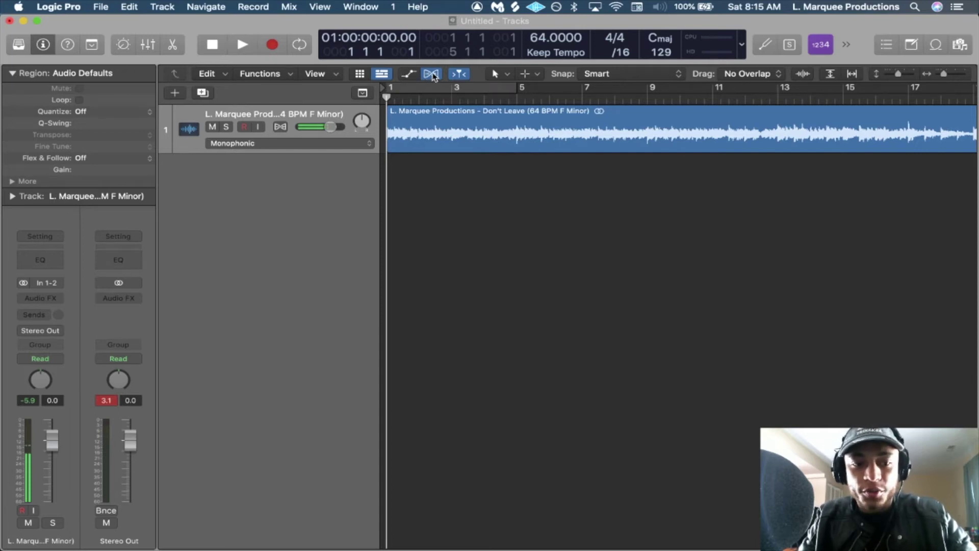
click(280, 127)
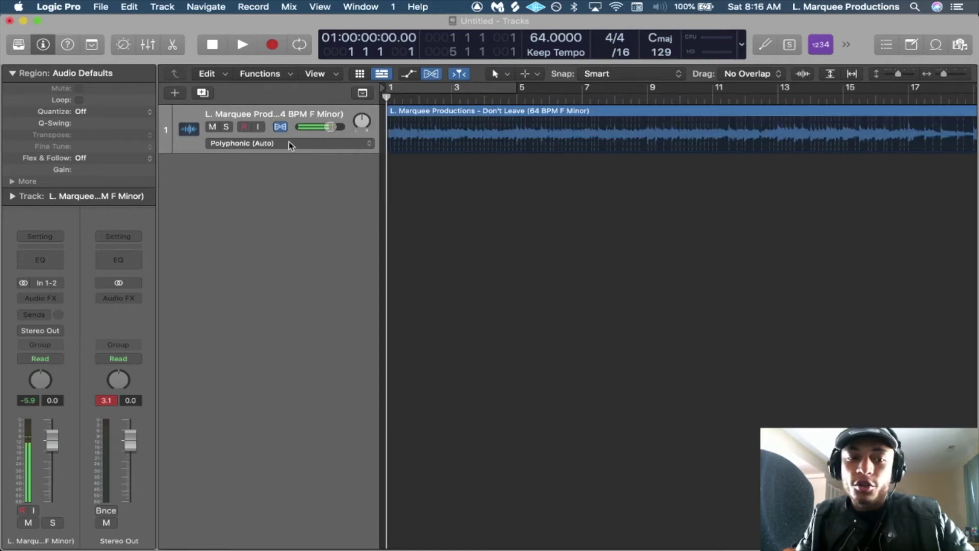
click(288, 144)
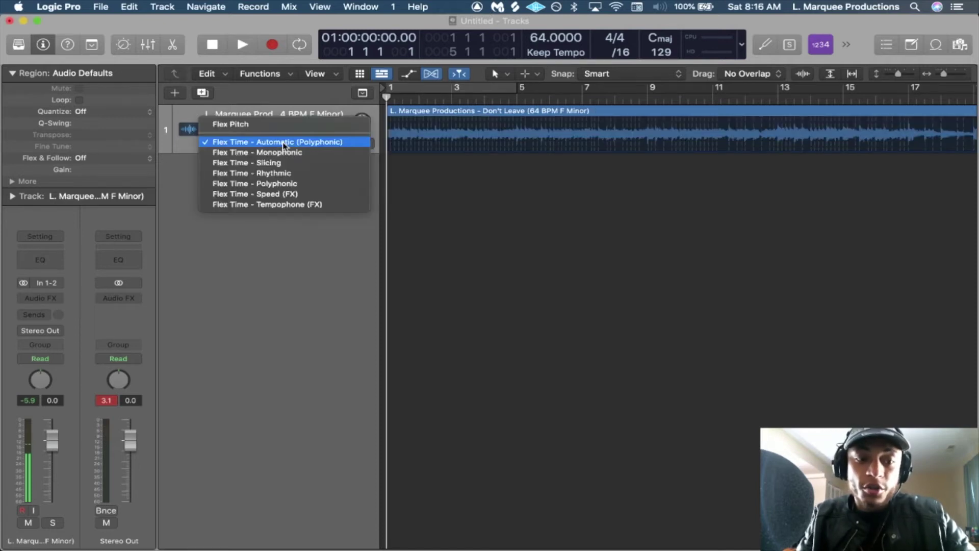
click(282, 142)
click(281, 145)
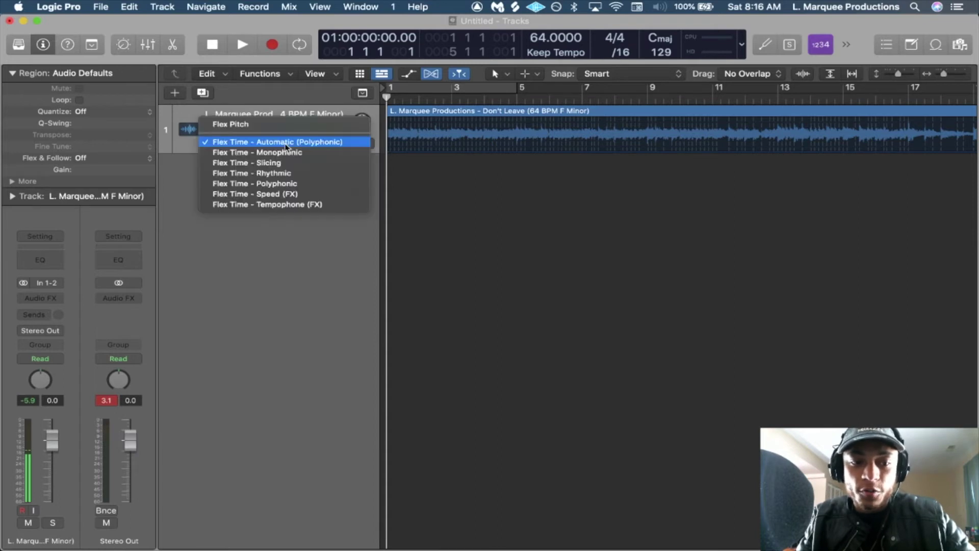
click(281, 185)
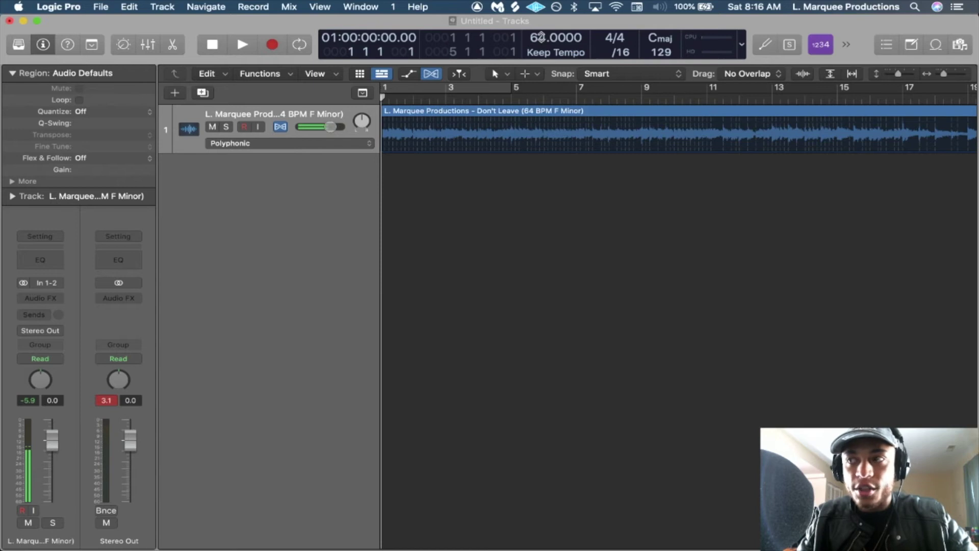
Enter 80 as the project tempo and play the flexed loop with the metronome on.
double_click(541, 37)
text(8)
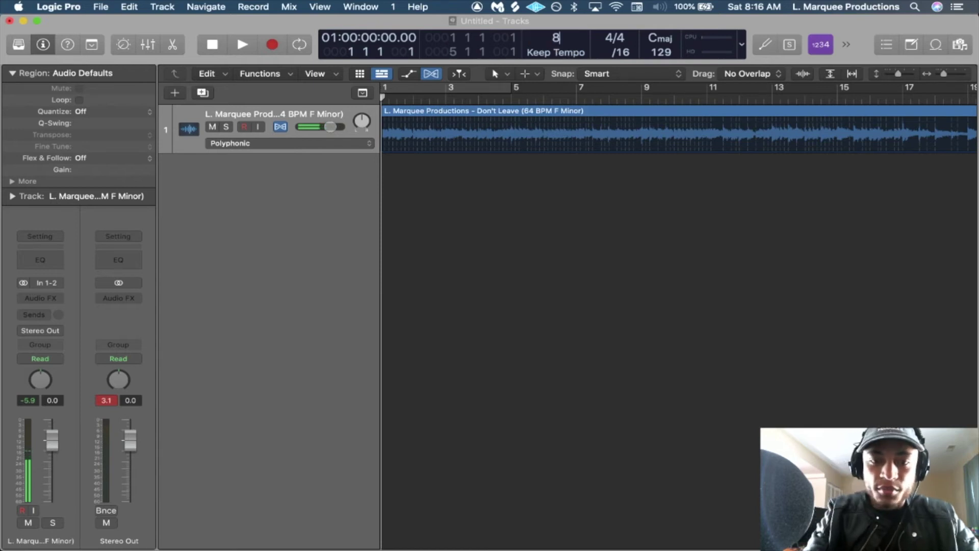
text(0)
key(Return)
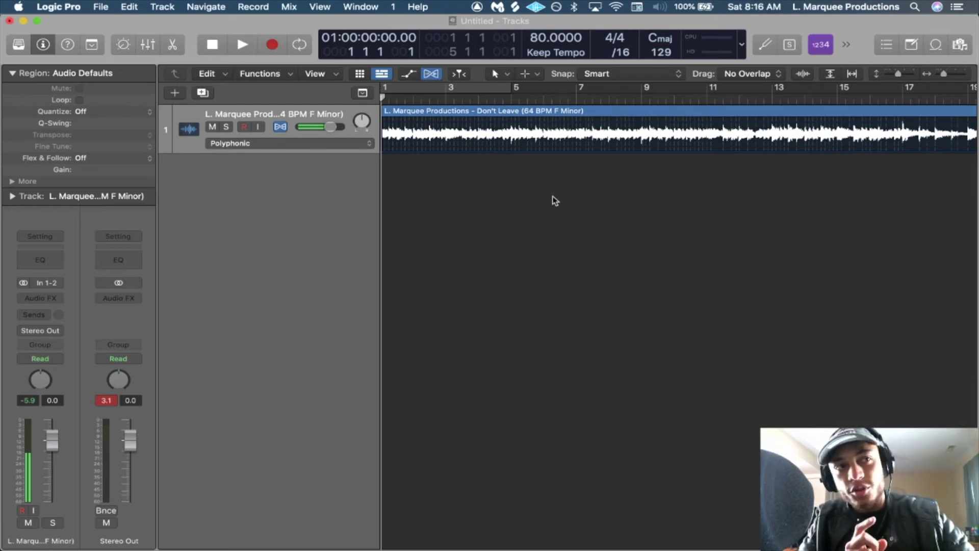
key(space)
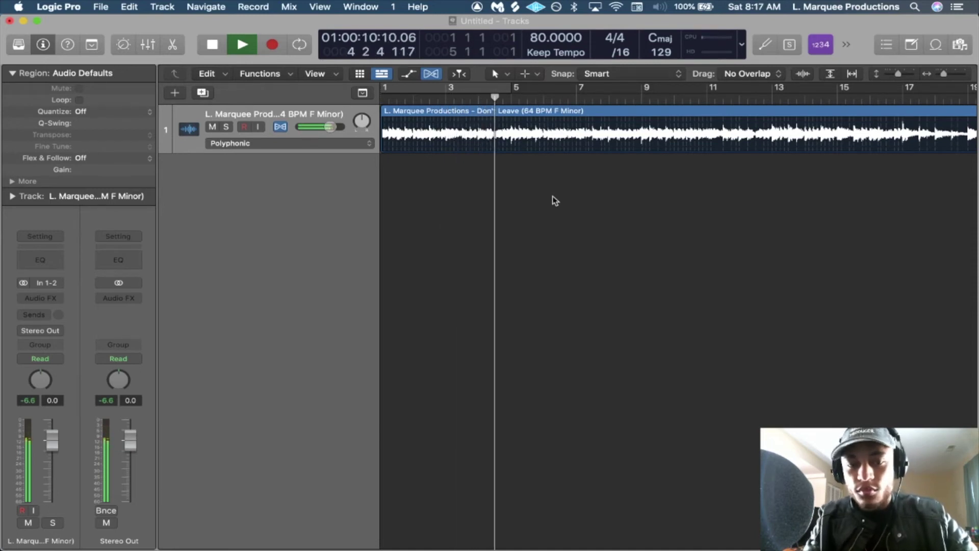
key(k)
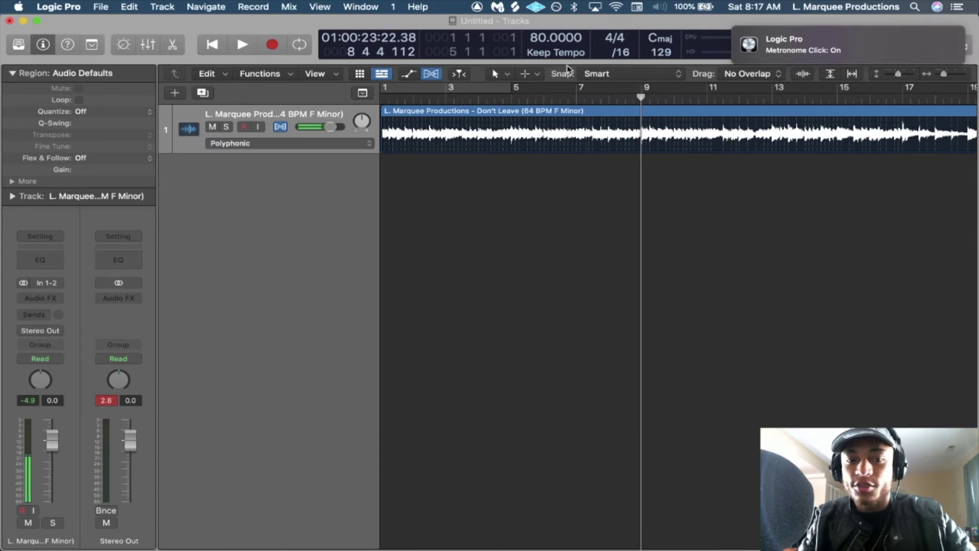
double_click(556, 37)
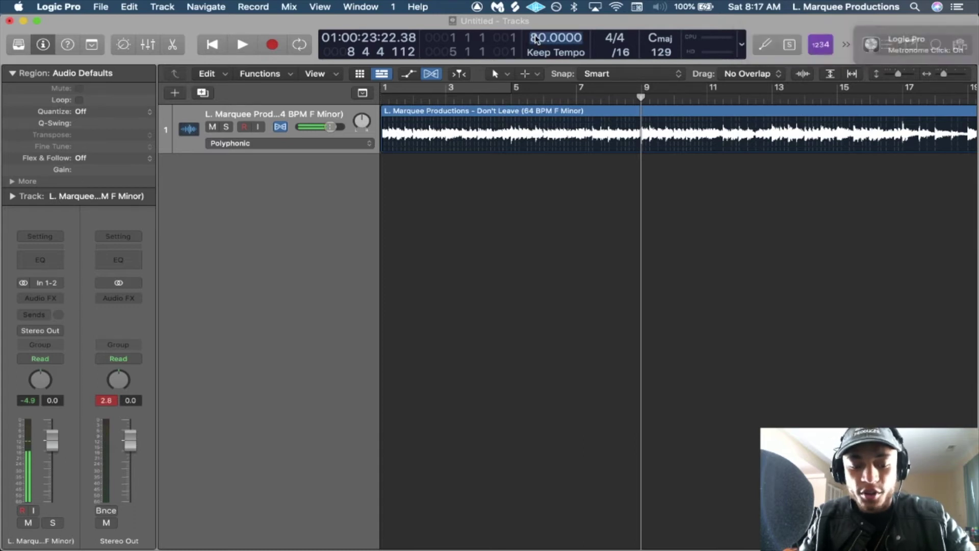
Enter 55 as the tempo, play the loop with the metronome, then stop playback.
text(55)
key(Return)
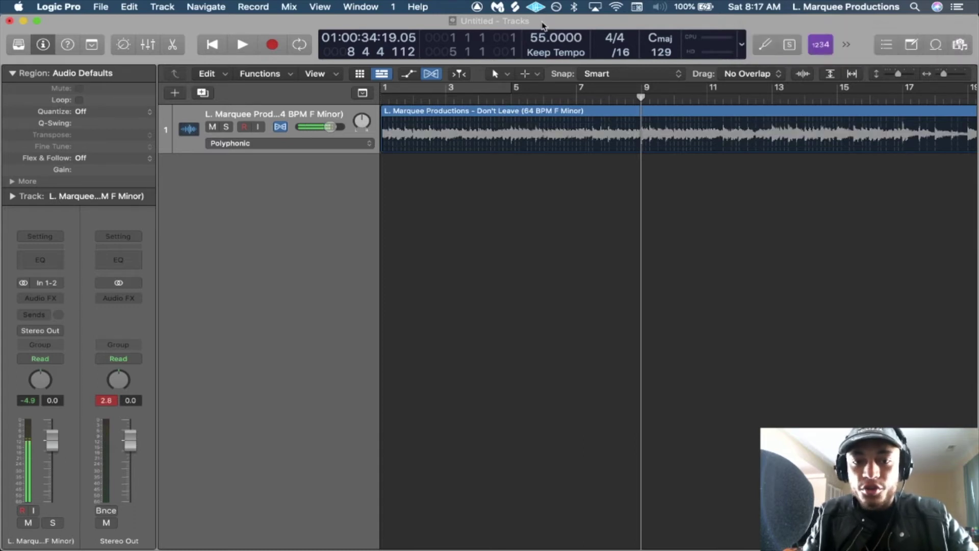
drag(556, 38, 556, 35)
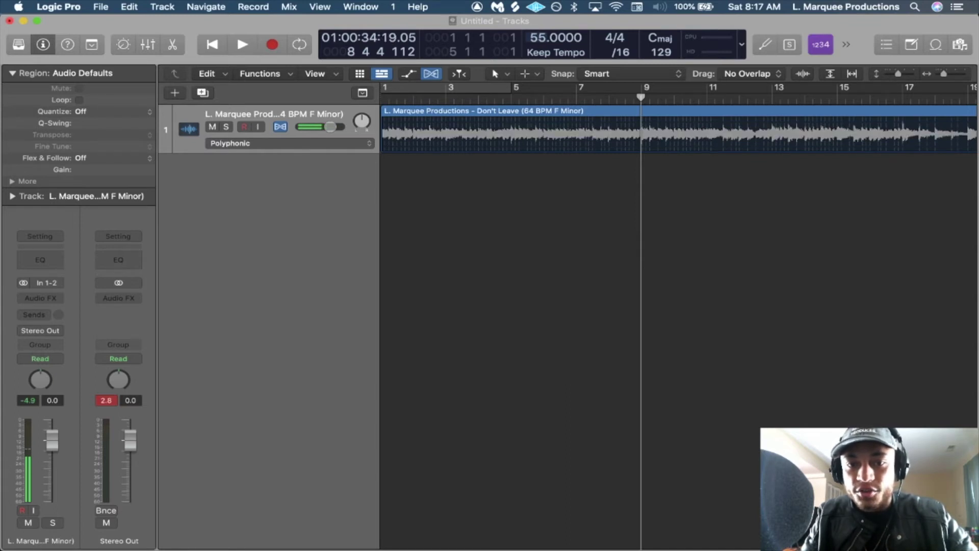
key(space)
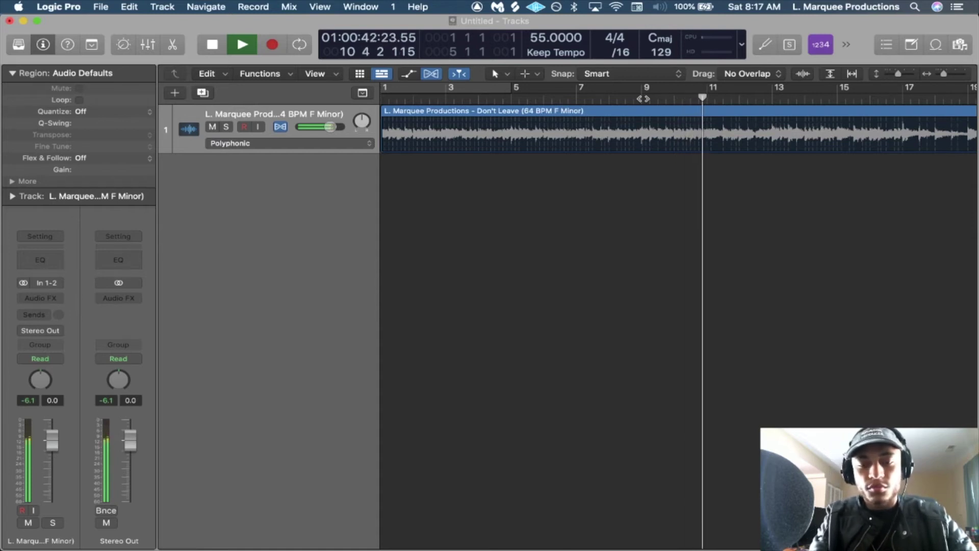
key(k)
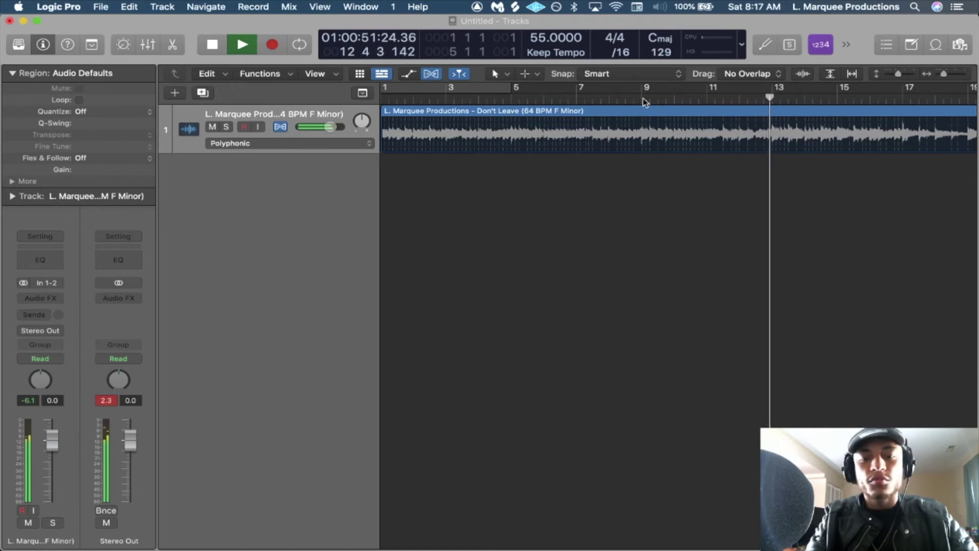
key(space)
key(k)
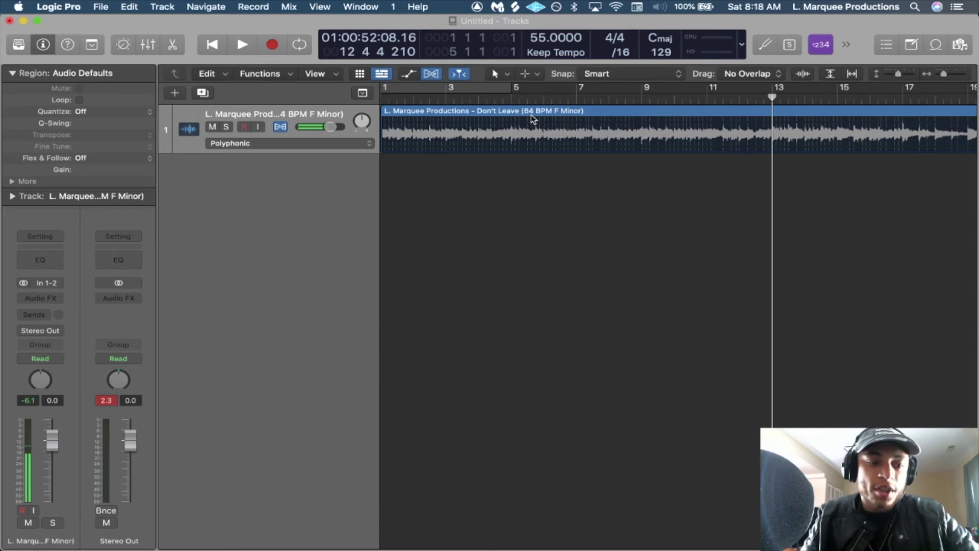
Insert a Metering > BPM Counter > Stereo plug-in on track 1's Audio FX and close its window.
click(56, 303)
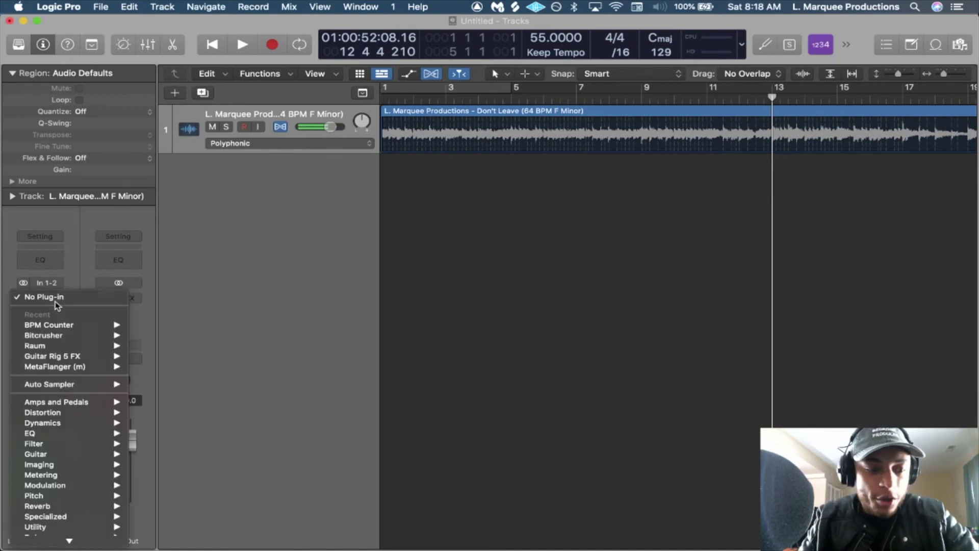
mouse_move(84, 478)
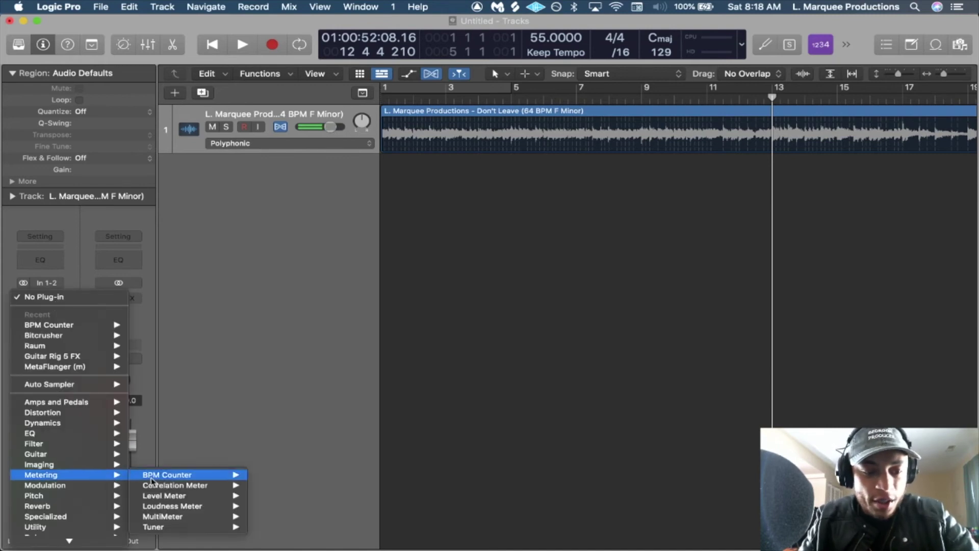
mouse_move(159, 479)
click(271, 478)
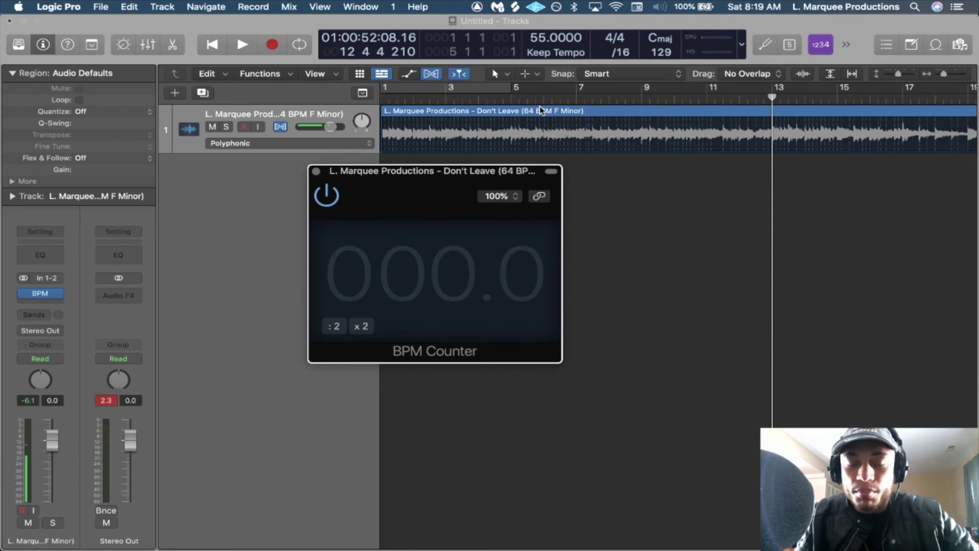
key(super+w)
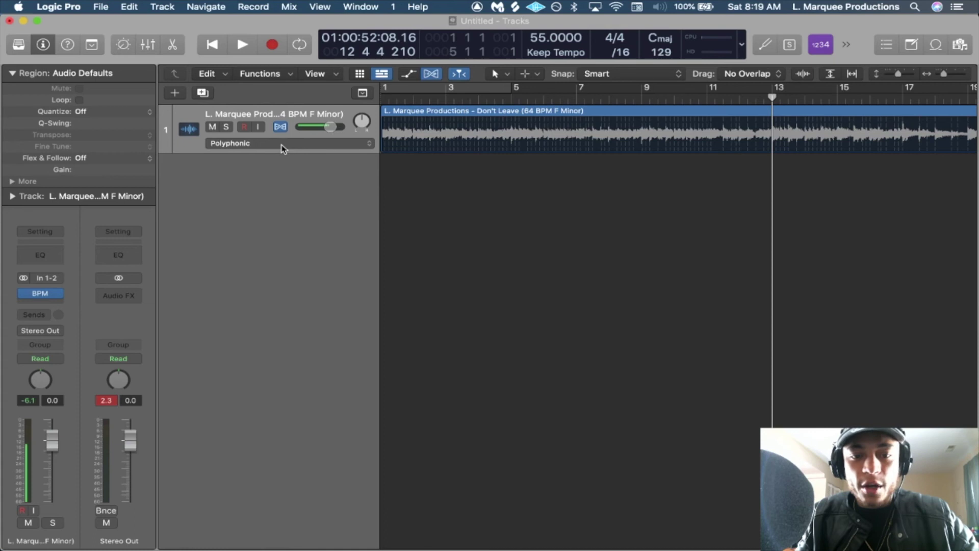
Drag the LCD tempo value until it reads 59.0000 BPM.
drag(540, 40, 539, 38)
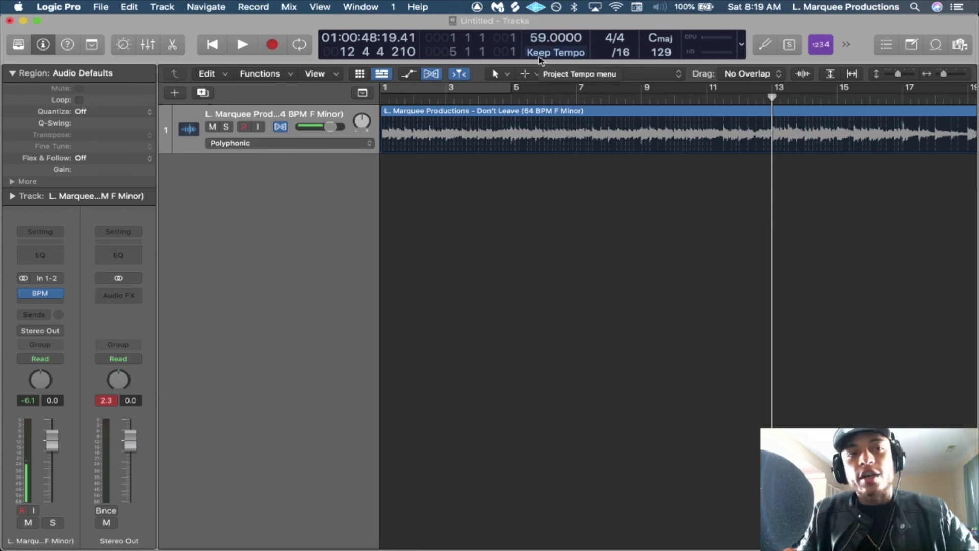